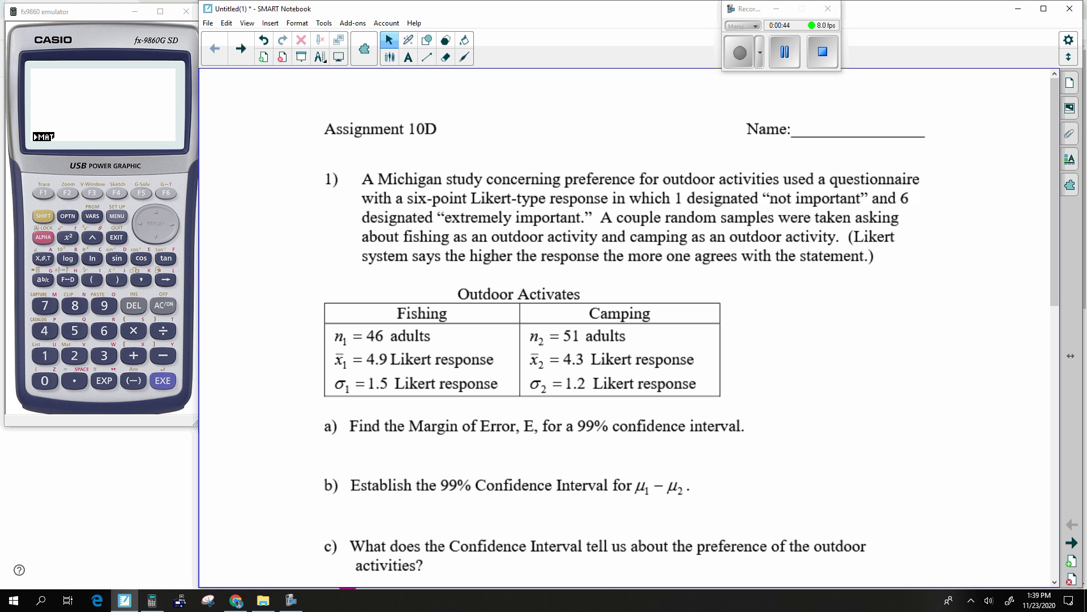
Step: Handwrite E = Zc√(σ₁²/n₁ + σ₂²/n₂) in red under part a)
scroll(628, 329, "down", 3)
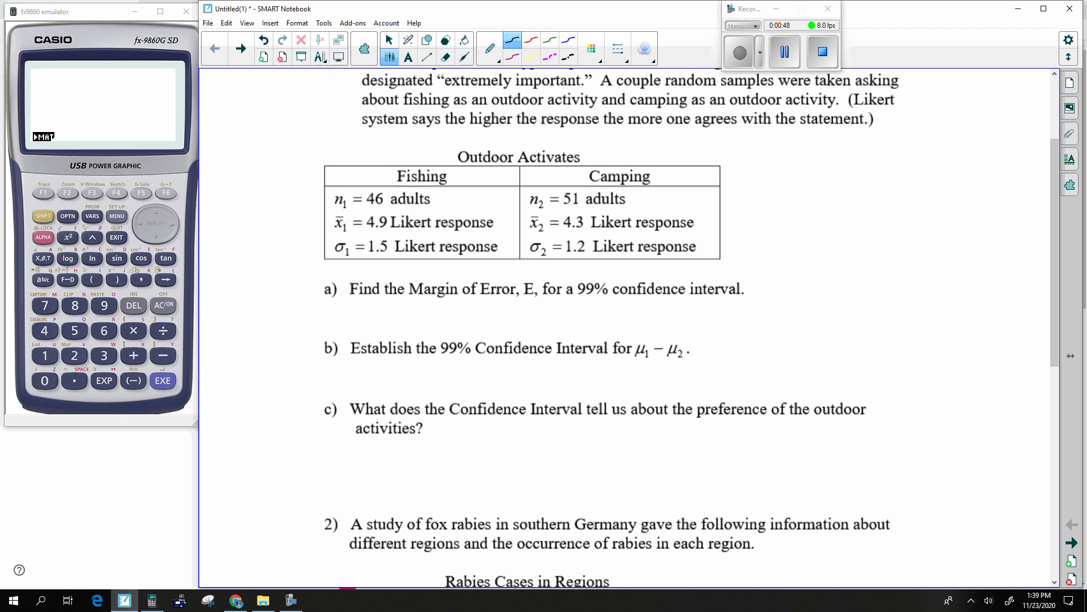
mouse_move(374, 306)
left_mouse_down()
mouse_move(393, 334)
mouse_move(391, 321)
left_mouse_up()
left_click_drag(375, 307, 418, 325)
left_click_drag(404, 317, 480, 336)
left_click(501, 323)
left_click_drag(513, 304, 521, 302)
left_click_drag(526, 312, 527, 323)
mouse_move(526, 298)
left_mouse_down()
mouse_move(500, 323)
mouse_move(538, 324)
mouse_move(510, 339)
mouse_move(543, 342)
mouse_move(561, 328)
left_mouse_up()
mouse_move(556, 323)
left_mouse_down()
mouse_move(557, 335)
mouse_move(593, 306)
left_mouse_up()
left_click_drag(595, 320, 610, 327)
left_click_drag(608, 300, 623, 310)
left_click_drag(575, 327, 613, 325)
left_click_drag(587, 330, 623, 347)
mouse_move(486, 324)
left_mouse_down()
mouse_move(497, 342)
mouse_move(530, 296)
mouse_move(636, 300)
left_mouse_up()
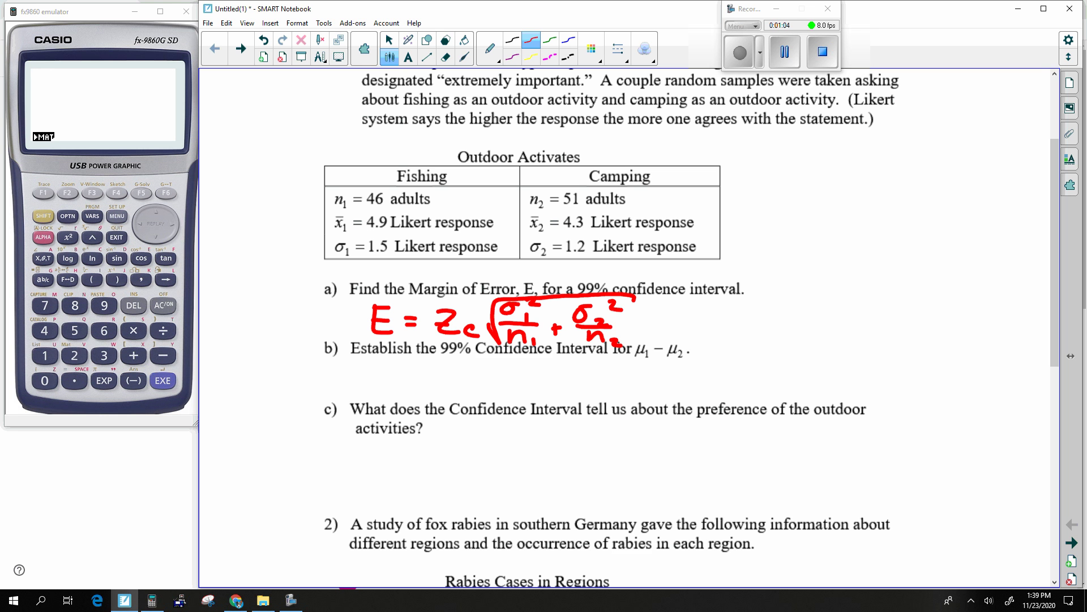
Step: Write 'C = 99% ⇒ Zc =' beside the table and add a blank new page
mouse_move(748, 204)
left_mouse_down()
mouse_move(749, 224)
mouse_move(766, 210)
left_mouse_up()
left_click_drag(757, 220, 767, 219)
mouse_move(789, 204)
left_mouse_down()
mouse_move(779, 205)
mouse_move(787, 226)
mouse_move(804, 228)
mouse_move(816, 211)
left_mouse_up()
left_click(804, 211)
left_click_drag(825, 204, 818, 228)
left_click_drag(828, 220, 880, 218)
mouse_move(880, 218)
left_mouse_down()
mouse_move(866, 227)
mouse_move(915, 229)
mouse_move(899, 218)
left_mouse_up()
left_click_drag(930, 221, 929, 232)
left_click_drag(934, 216, 943, 221)
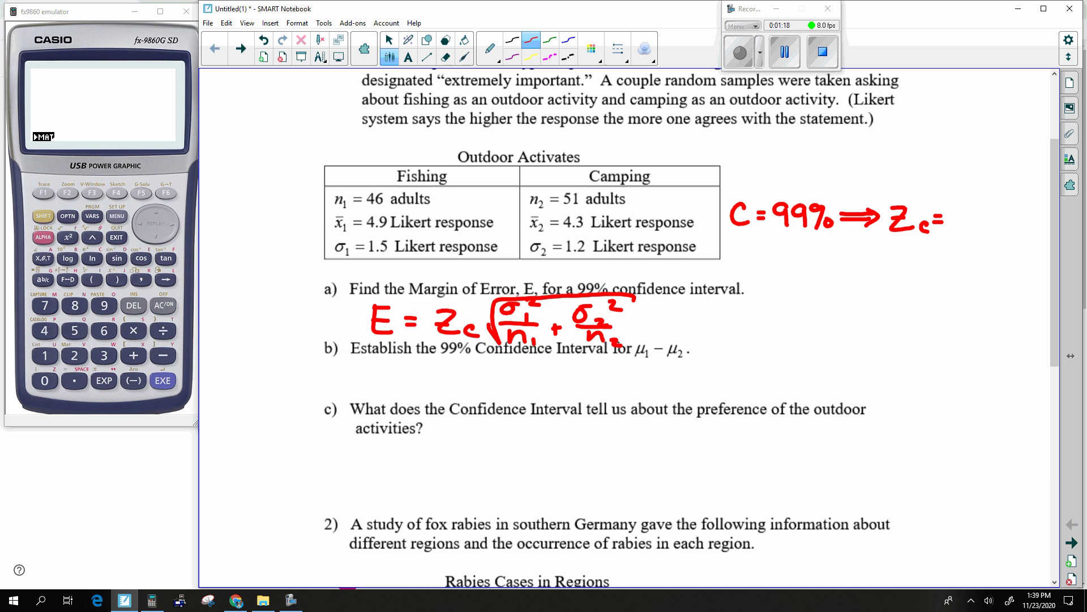
left_click(263, 57)
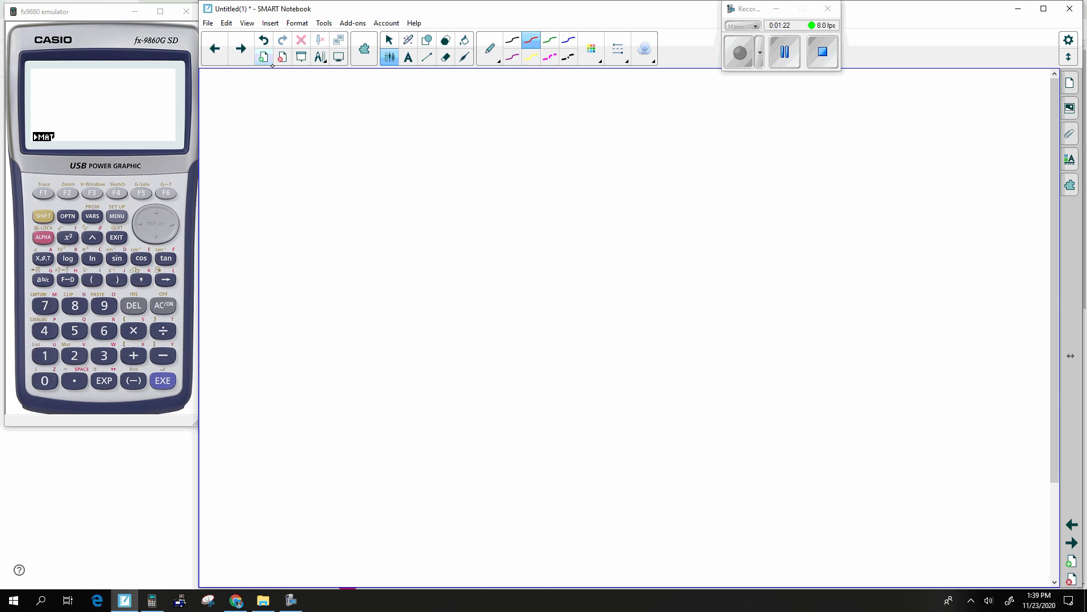
Step: Place the critical-value table from My Content, arrow 99% to 2.58, and return to the worksheet
left_click(1070, 108)
right_click(942, 95)
left_click(941, 94)
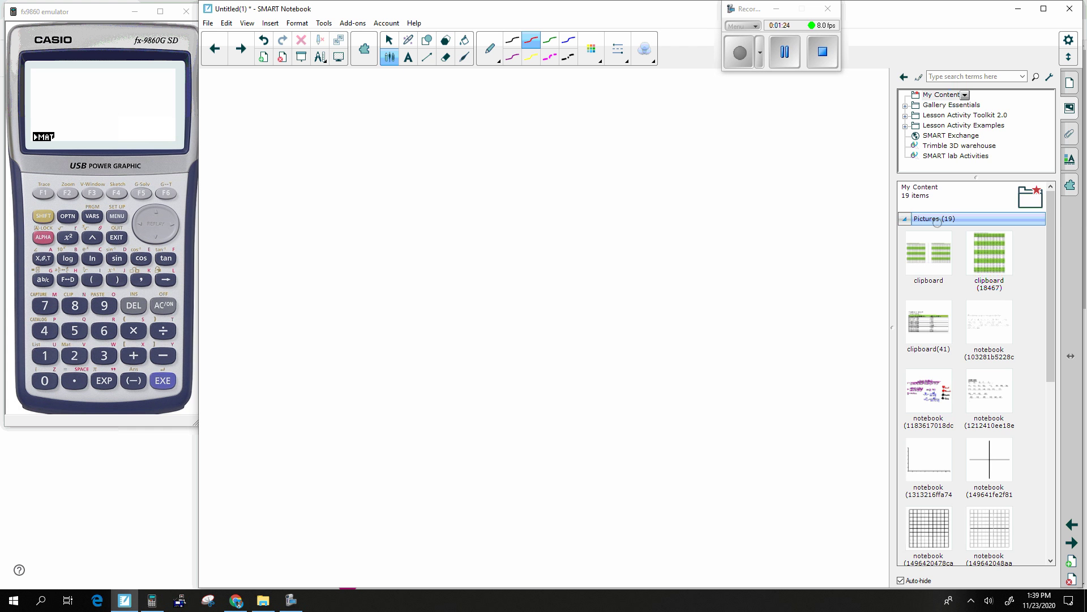
left_click_drag(929, 323, 627, 301)
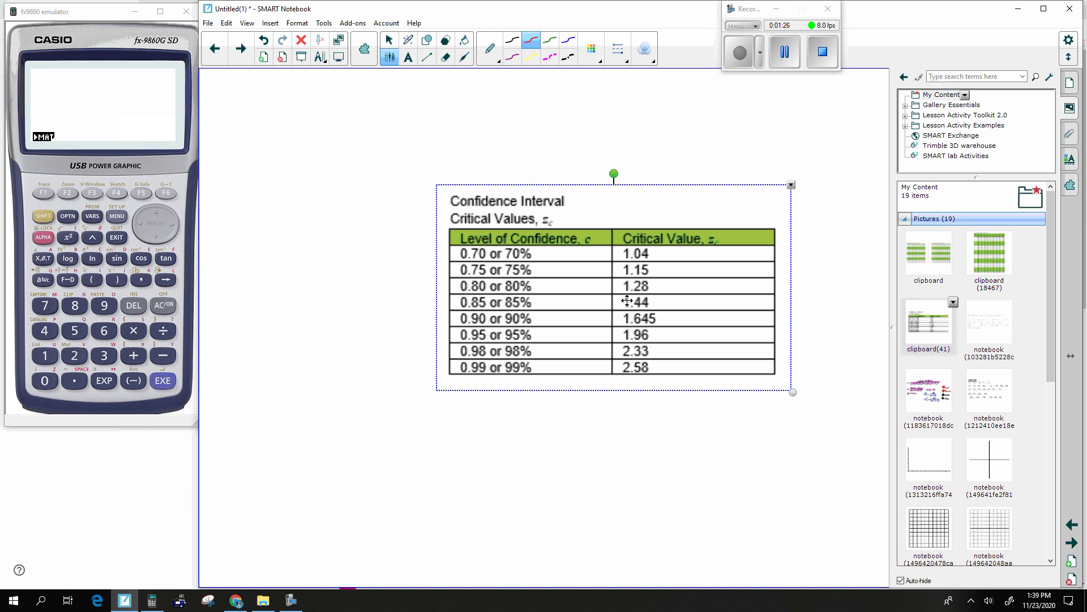
mouse_move(537, 372)
left_mouse_down()
mouse_move(607, 369)
mouse_move(599, 379)
left_mouse_up()
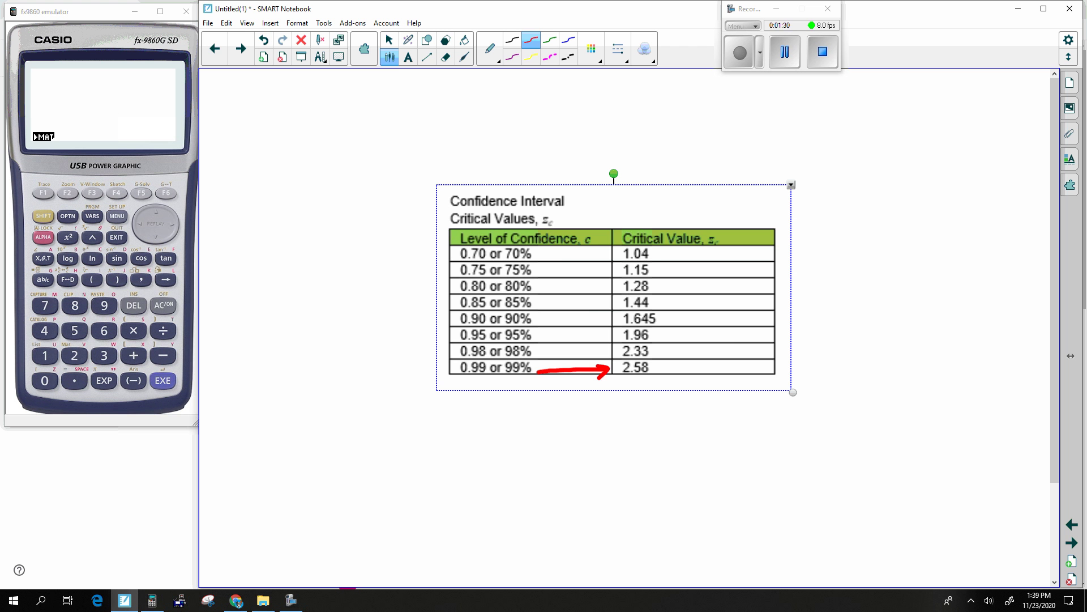
key("Page_Up")
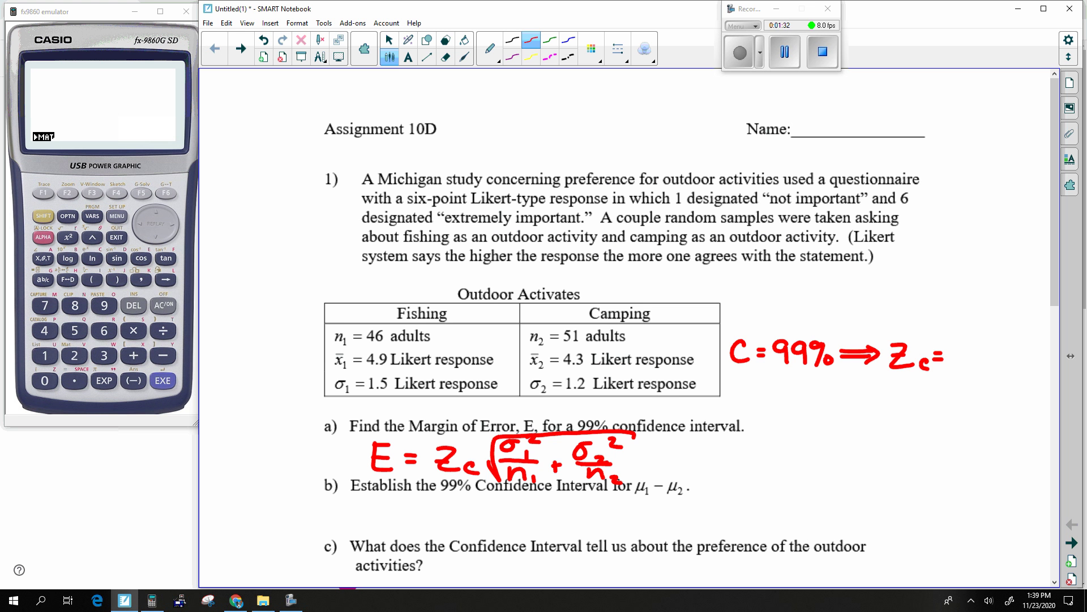
Step: Write Zc = 2.58 beside the table and an equals sign after the E formula
mouse_move(947, 344)
left_mouse_down()
mouse_move(968, 364)
mouse_move(983, 342)
mouse_move(980, 366)
mouse_move(1003, 364)
left_mouse_up()
left_click(967, 363)
scroll(629, 329, "down", 3)
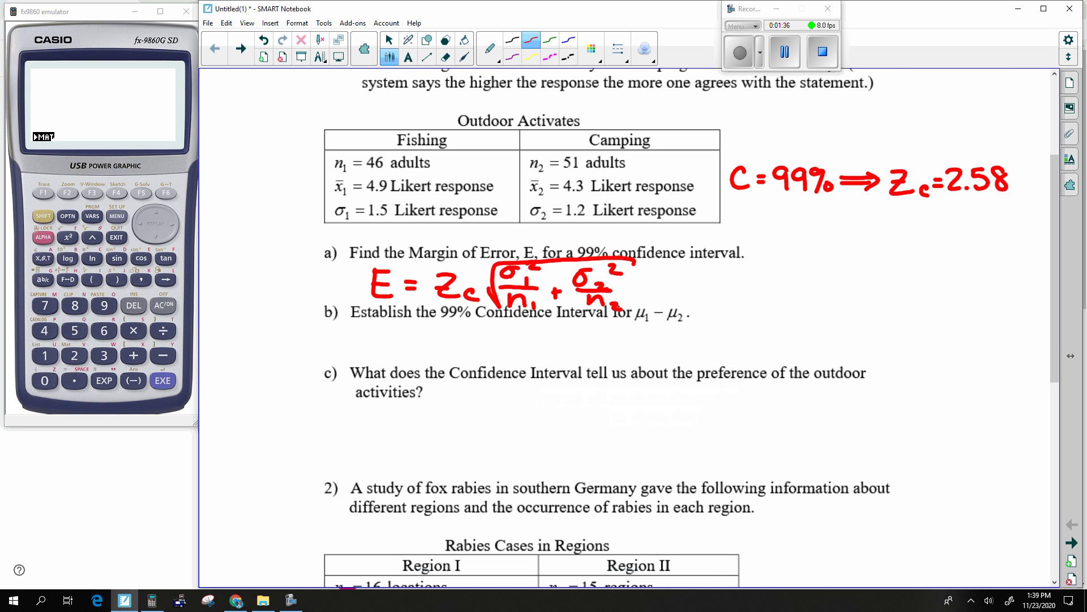
left_click_drag(660, 288, 678, 280)
Step: On the calculator, enter the first term 1.5²/46 followed by a plus
left_click(163, 305)
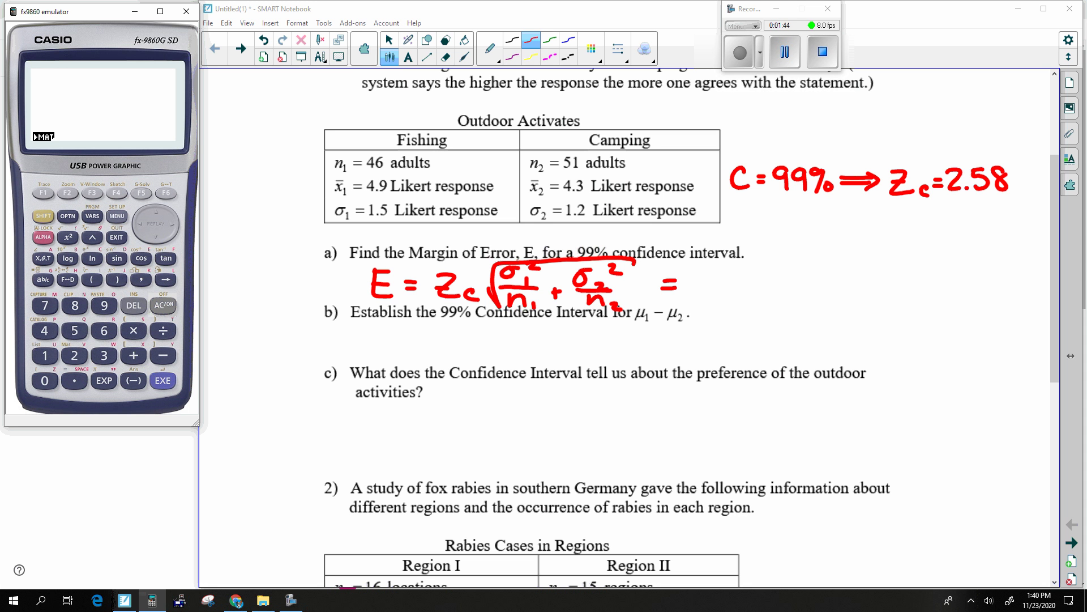
left_click(45, 355)
left_click(74, 381)
left_click(74, 330)
left_click(68, 237)
left_click(163, 330)
left_click(45, 330)
left_click(103, 331)
left_click(133, 355)
Step: Add the second term 1.2²/51 and evaluate the sum
left_click(44, 355)
left_click(74, 381)
left_click(74, 355)
left_click(68, 237)
left_click(163, 330)
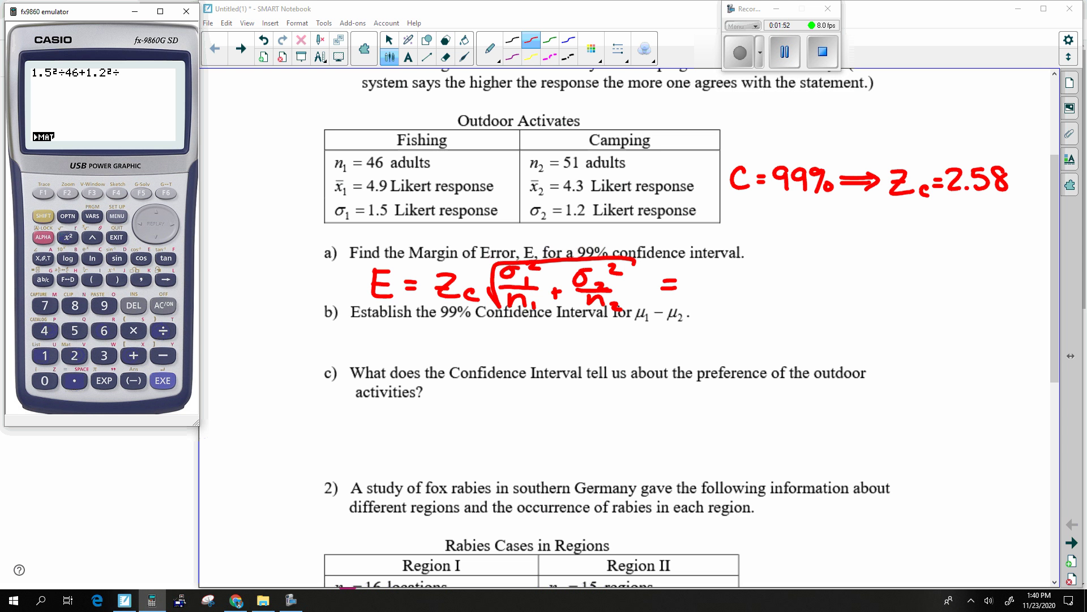
left_click(75, 330)
left_click(45, 356)
left_click(161, 381)
Step: Take the square root of the sum and multiply by 2.58 to get the margin of error
left_click(44, 215)
left_click(68, 237)
left_click(44, 216)
left_click(133, 380)
left_click(163, 380)
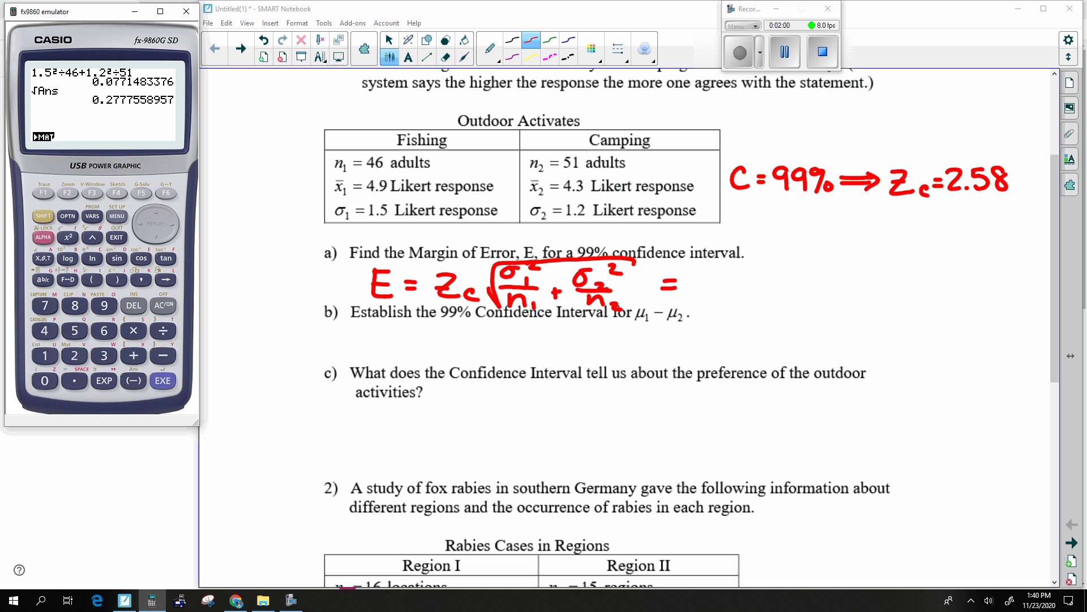
left_click(134, 331)
left_click(75, 356)
left_click(74, 381)
left_click(74, 331)
left_click(75, 305)
left_click(162, 381)
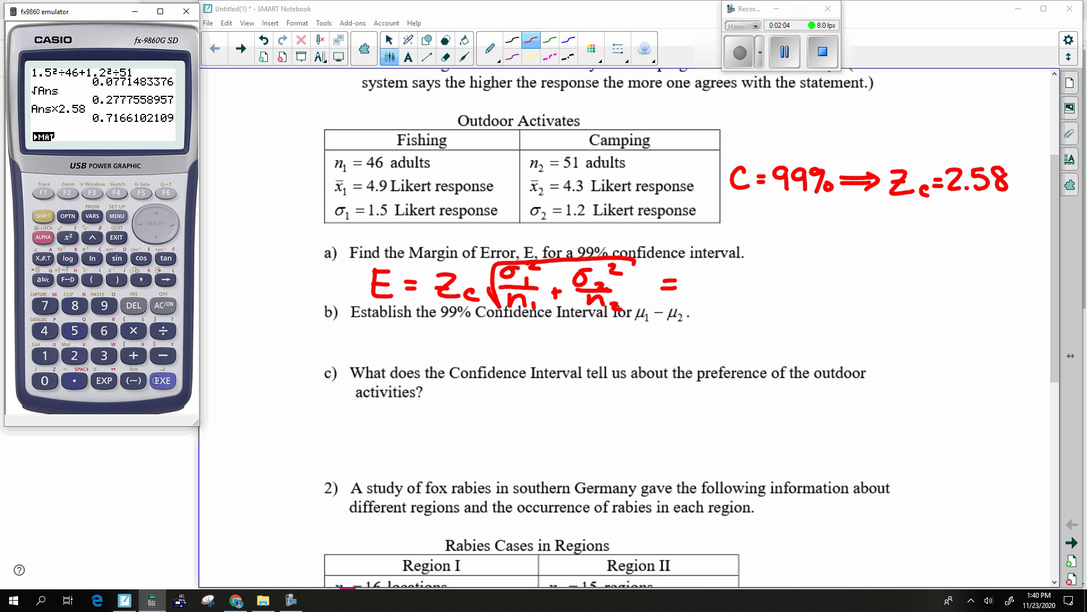
Step: Write '= .7166' after the E formula and begin the CI label under part b)
left_click(699, 294)
left_click_drag(714, 273, 721, 296)
left_click_drag(743, 270, 743, 298)
mouse_move(766, 272)
left_mouse_down()
mouse_move(754, 288)
mouse_move(792, 299)
mouse_move(787, 288)
left_mouse_up()
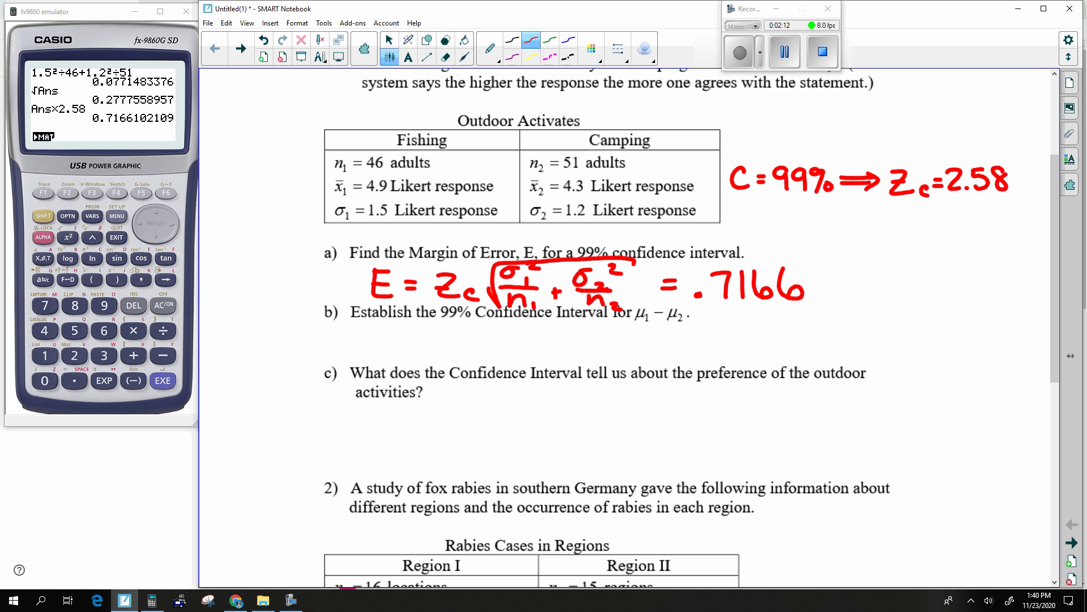
mouse_move(389, 320)
left_mouse_down()
mouse_move(390, 335)
mouse_move(409, 320)
left_mouse_up()
mouse_move(401, 322)
left_mouse_down()
mouse_move(400, 336)
mouse_move(453, 340)
mouse_move(444, 338)
left_mouse_up()
Step: Write CI: (x̄₁−x̄₂)−E < μ₁−μ₂ < (x̄₁−x̄₂)+E under part b)
left_click(415, 328)
left_click(415, 335)
left_click_drag(437, 322, 453, 321)
left_click_drag(464, 334, 502, 342)
mouse_move(501, 327)
left_mouse_down()
mouse_move(487, 342)
mouse_move(501, 322)
mouse_move(527, 344)
mouse_move(549, 333)
left_mouse_up()
mouse_move(555, 324)
left_mouse_down()
mouse_move(555, 342)
mouse_move(571, 340)
left_mouse_up()
left_click_drag(558, 334, 569, 324)
mouse_move(591, 327)
left_mouse_down()
mouse_move(584, 334)
mouse_move(598, 350)
mouse_move(622, 324)
mouse_move(629, 344)
mouse_move(649, 332)
mouse_move(646, 349)
left_mouse_up()
mouse_move(649, 337)
left_mouse_down()
mouse_move(672, 329)
mouse_move(687, 346)
mouse_move(733, 340)
mouse_move(722, 343)
mouse_move(731, 322)
mouse_move(740, 346)
mouse_move(759, 330)
mouse_move(776, 342)
left_mouse_up()
mouse_move(774, 327)
left_mouse_down()
mouse_move(763, 342)
mouse_move(773, 319)
left_mouse_up()
left_click_drag(782, 336, 816, 343)
left_click_drag(808, 334, 841, 342)
left_click_drag(828, 333, 838, 321)
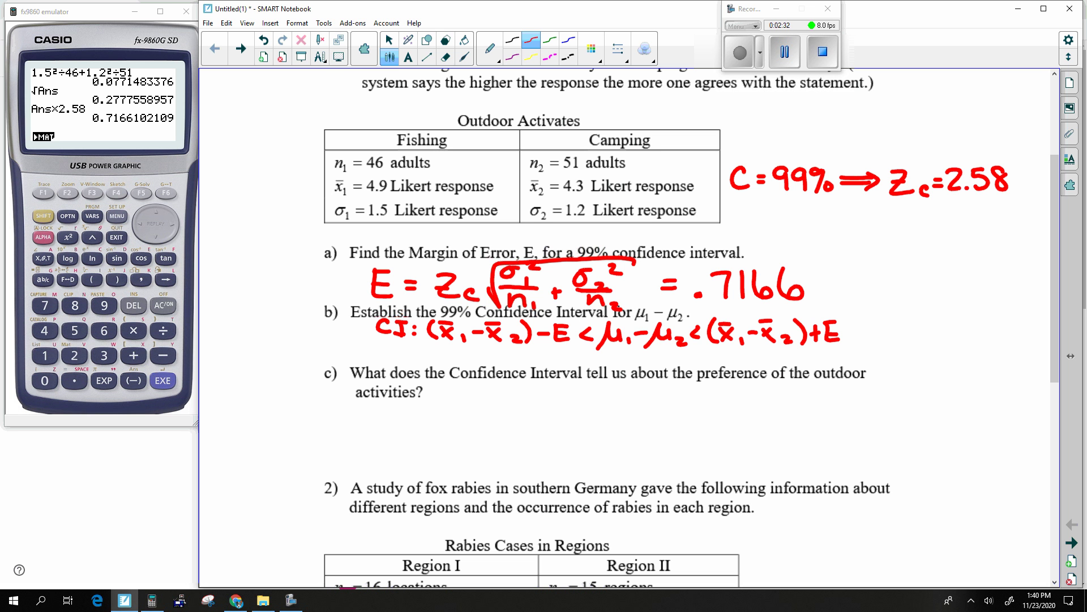
Step: Start a new line below the formula reading '< μ₁−μ₂ <'
mouse_move(597, 351)
left_mouse_down()
mouse_move(581, 360)
mouse_move(597, 369)
left_mouse_up()
mouse_move(606, 358)
left_mouse_down()
mouse_move(605, 373)
mouse_move(627, 357)
mouse_move(637, 371)
mouse_move(652, 361)
left_mouse_up()
mouse_move(652, 351)
left_mouse_down()
mouse_move(656, 375)
mouse_move(675, 368)
left_mouse_up()
left_click_drag(672, 358, 711, 368)
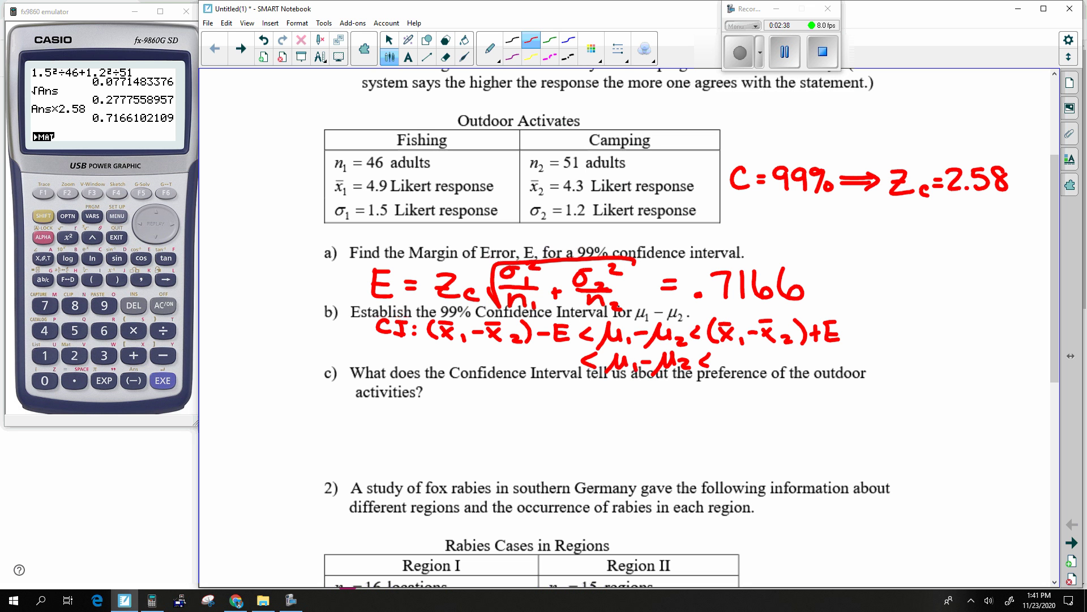
Step: Evaluate (4.9−4.3)−.7166 on the calculator and write the lower bound −.1166
key("alt+Tab")
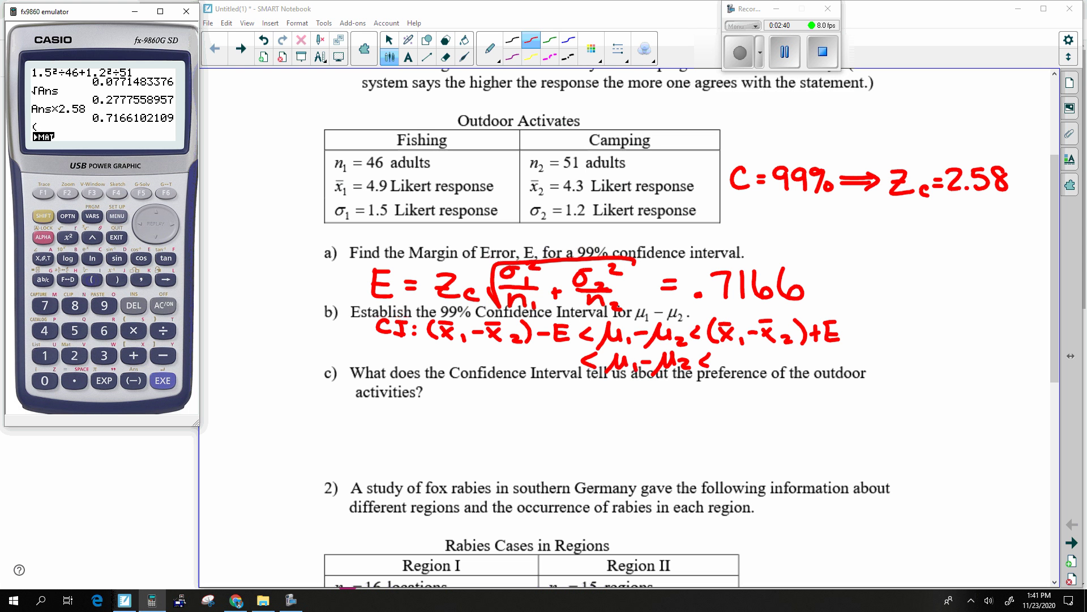
type("(4.9-4.3")
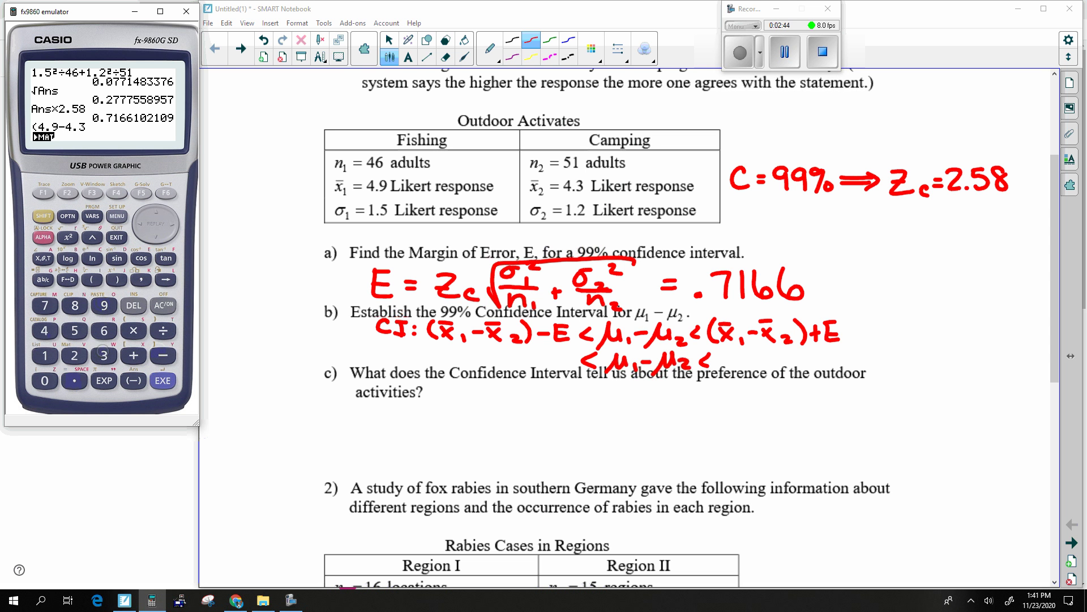
type(")-.7166")
key("Return")
left_click_drag(439, 358, 497, 368)
mouse_move(512, 346)
left_mouse_down()
mouse_move(506, 363)
mouse_move(514, 357)
left_mouse_up()
mouse_move(533, 344)
left_mouse_down()
mouse_move(524, 366)
mouse_move(529, 358)
left_mouse_up()
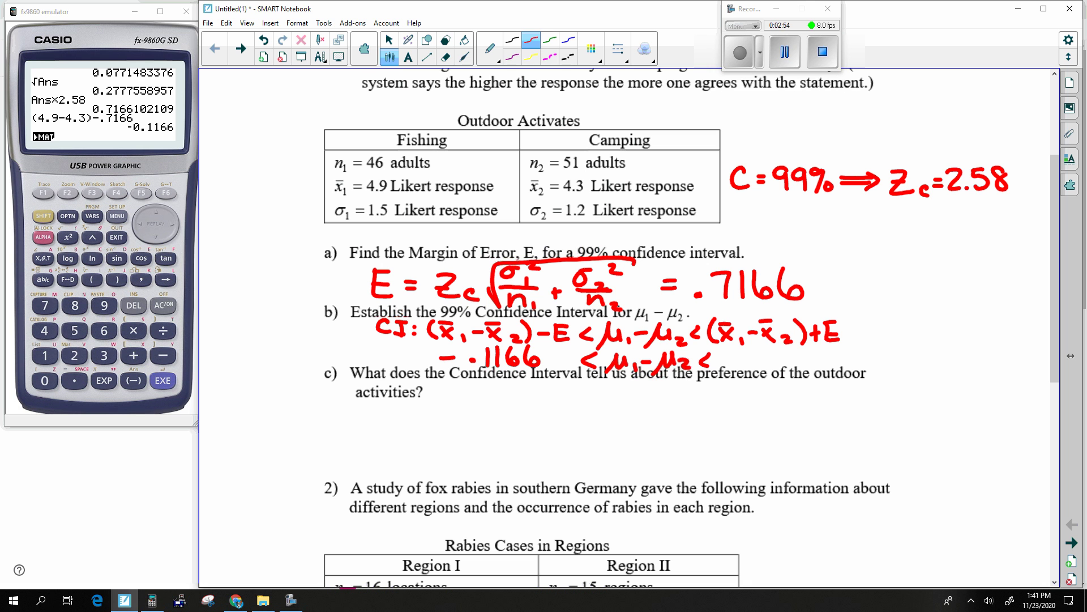
Step: Change the calculation to (4.9−4.3)+.7166 and write the upper bound 1.3166
left_click(142, 224)
left_click(142, 225)
left_click(141, 225)
left_click(142, 225)
left_click(142, 224)
left_click(141, 224)
left_click(141, 224)
key("Right")
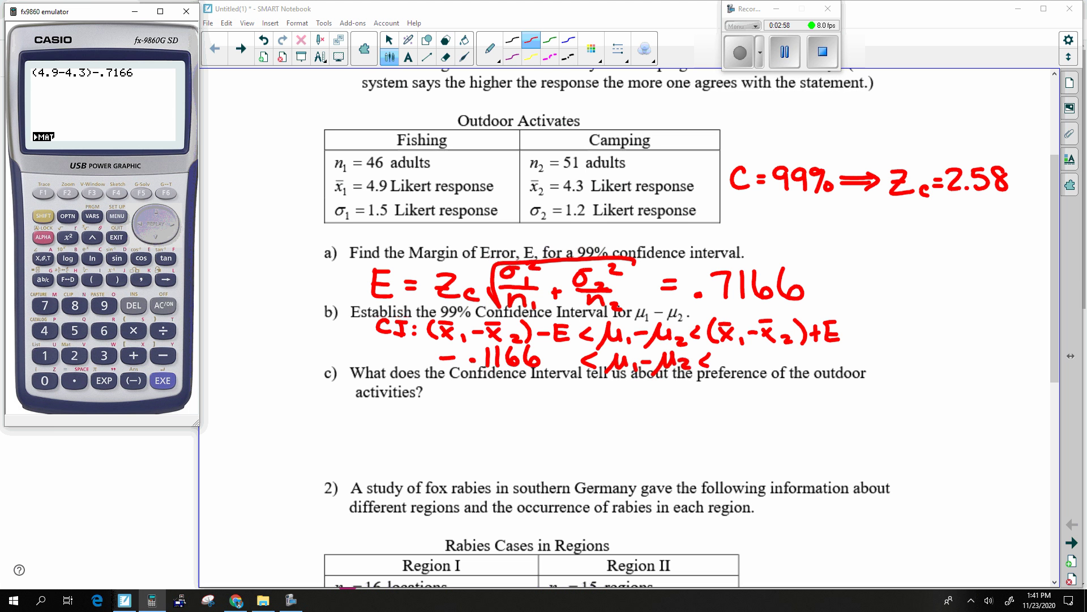
left_click(134, 356)
left_click(163, 381)
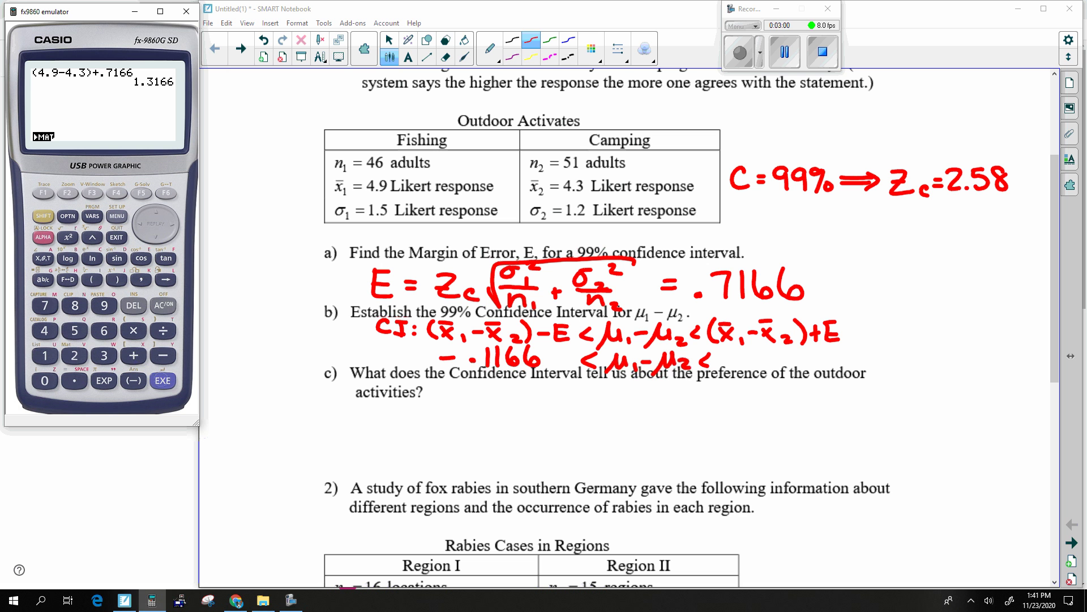
mouse_move(750, 350)
left_mouse_down()
mouse_move(748, 367)
mouse_move(814, 360)
left_mouse_up()
left_click(761, 366)
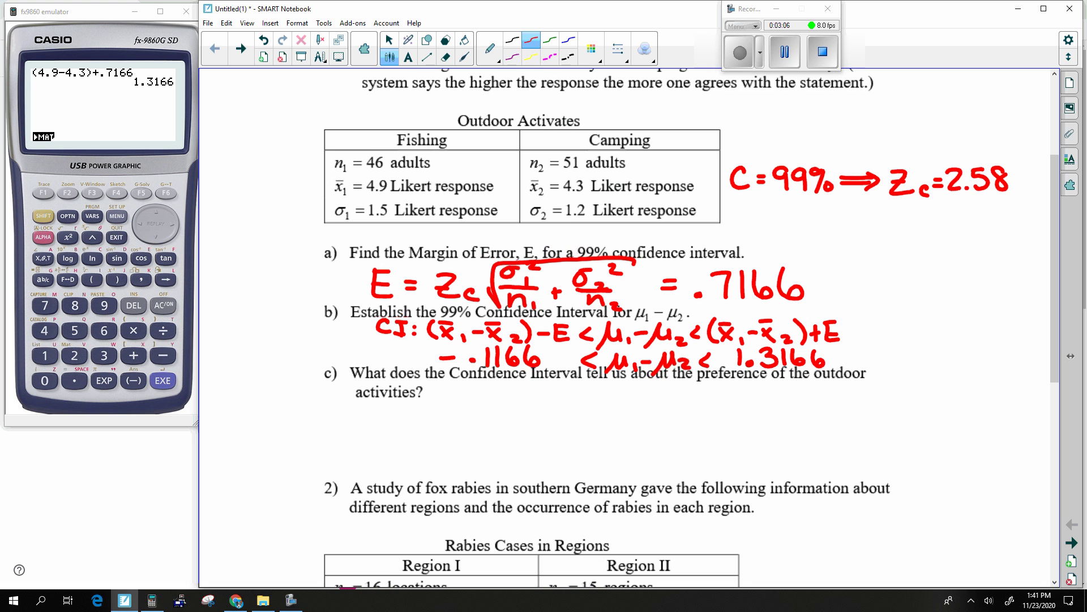
Step: In green ink, write the rule '+ + ⇒ μ₁−μ₂ > 0' below part c)
scroll(628, 329, "down", 3)
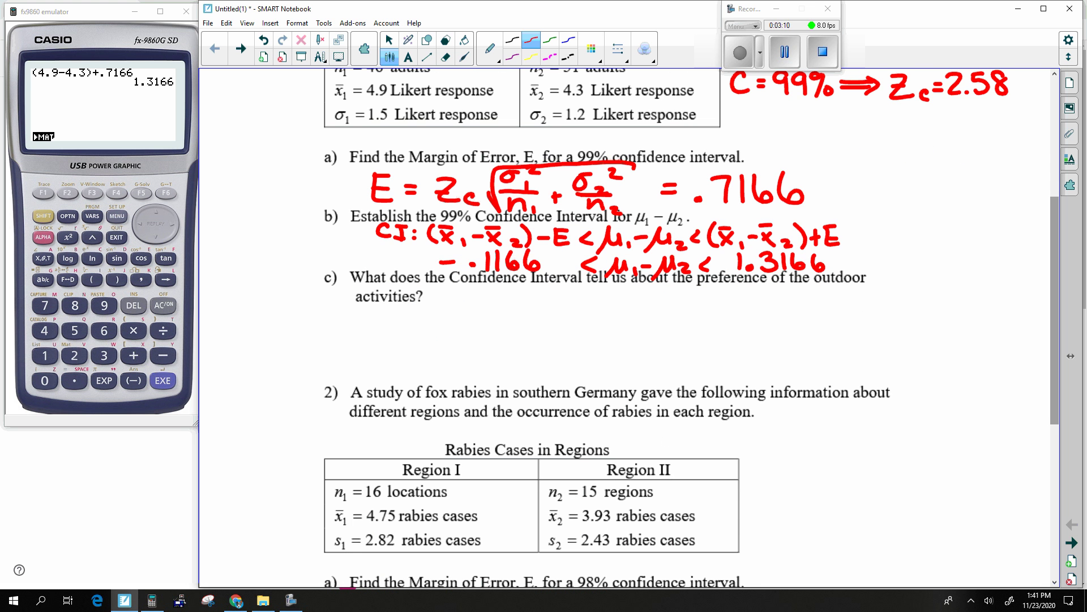
left_click(550, 40)
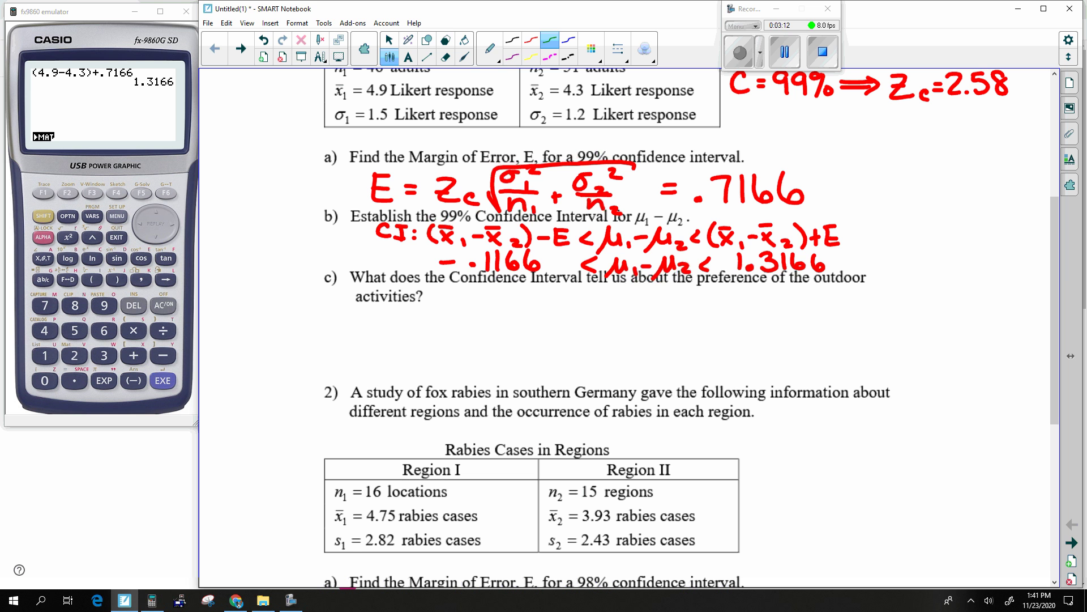
mouse_move(225, 303)
left_mouse_down()
mouse_move(225, 322)
mouse_move(233, 312)
mouse_move(309, 317)
left_mouse_up()
mouse_move(281, 310)
left_mouse_down()
mouse_move(309, 310)
mouse_move(302, 320)
mouse_move(318, 330)
left_mouse_up()
mouse_move(325, 321)
left_mouse_down()
mouse_move(337, 310)
mouse_move(345, 320)
mouse_move(363, 315)
left_mouse_up()
mouse_move(370, 308)
left_mouse_down()
mouse_move(361, 328)
mouse_move(390, 310)
mouse_move(402, 326)
left_mouse_up()
mouse_move(405, 308)
left_mouse_down()
mouse_move(415, 312)
mouse_move(403, 324)
left_mouse_up()
mouse_move(440, 309)
left_mouse_down()
mouse_move(431, 324)
mouse_move(440, 309)
left_mouse_up()
Step: Write the both-negative rule ending in μ₁−μ₂ < 0
left_click_drag(249, 341, 309, 337)
mouse_move(299, 335)
left_mouse_down()
mouse_move(322, 354)
mouse_move(342, 346)
left_mouse_up()
mouse_move(347, 334)
left_mouse_down()
mouse_move(347, 345)
mouse_move(370, 343)
mouse_move(369, 356)
left_mouse_up()
left_click_drag(378, 340, 426, 352)
left_click(424, 338)
mouse_move(440, 335)
left_mouse_down()
mouse_move(435, 355)
mouse_move(441, 336)
left_mouse_up()
Step: Write the mixed-sign rule ending in μ₁−μ₂ ? 0
left_click_drag(220, 368, 238, 368)
mouse_move(260, 361)
left_mouse_down()
mouse_move(259, 375)
mouse_move(269, 367)
left_mouse_up()
left_click_drag(278, 372, 310, 372)
mouse_move(279, 365)
left_mouse_down()
mouse_move(310, 366)
mouse_move(323, 382)
mouse_move(340, 365)
mouse_move(406, 379)
left_mouse_up()
left_click(357, 374)
left_click_drag(409, 372, 420, 384)
left_click_drag(354, 373, 353, 382)
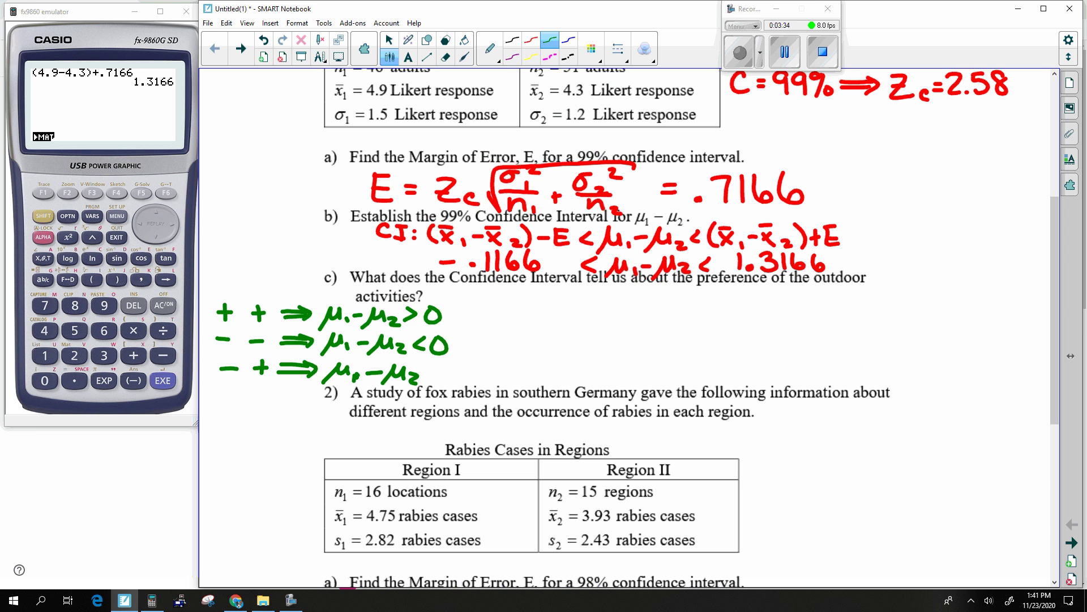
mouse_move(426, 363)
left_mouse_down()
mouse_move(433, 378)
mouse_move(452, 366)
left_mouse_up()
Step: In red, write 'μ₁−μ₂ ? 0' beside part c) and 'μ₁ ? μ₂' below it
left_click(531, 40)
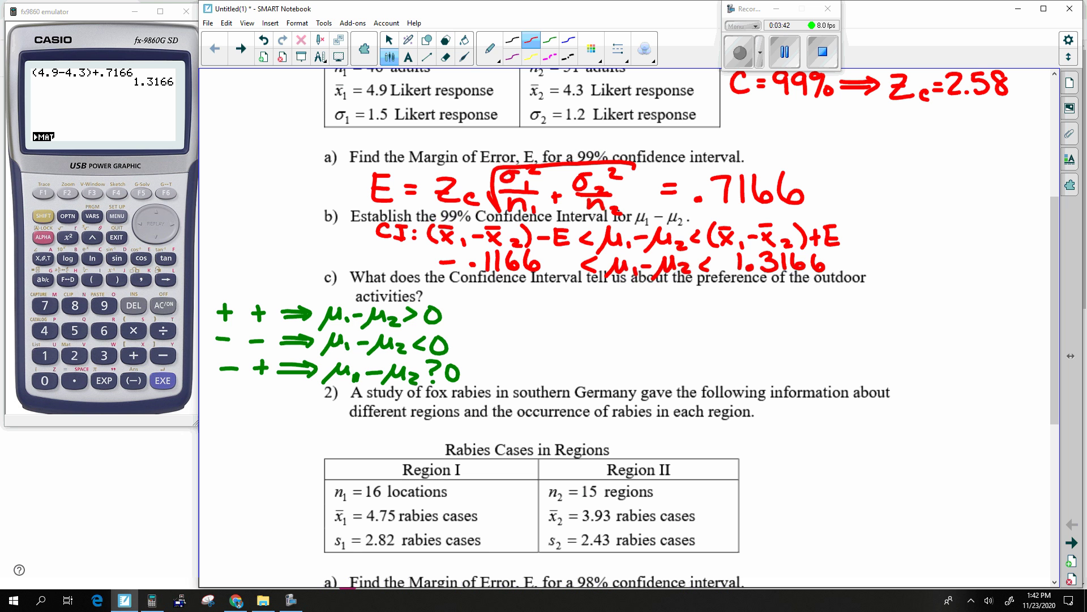
mouse_move(465, 290)
left_mouse_down()
mouse_move(457, 322)
mouse_move(477, 300)
mouse_move(481, 313)
left_mouse_up()
mouse_move(491, 301)
left_mouse_down()
mouse_move(504, 300)
mouse_move(506, 322)
mouse_move(539, 309)
mouse_move(545, 319)
left_mouse_up()
mouse_move(547, 291)
left_mouse_down()
mouse_move(558, 290)
mouse_move(554, 304)
mouse_move(576, 294)
left_mouse_up()
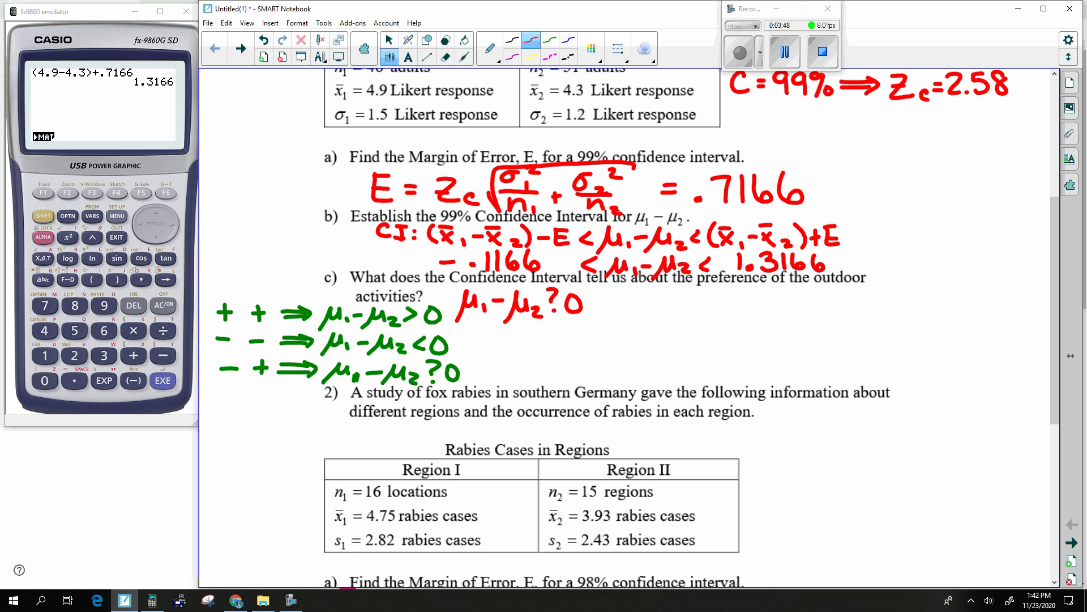
left_click_drag(520, 331, 512, 358)
mouse_move(520, 340)
left_mouse_down()
mouse_move(542, 356)
mouse_move(556, 344)
left_mouse_up()
mouse_move(557, 344)
left_mouse_down()
mouse_move(562, 369)
mouse_move(585, 340)
mouse_move(589, 355)
left_mouse_up()
left_click_drag(592, 350, 604, 360)
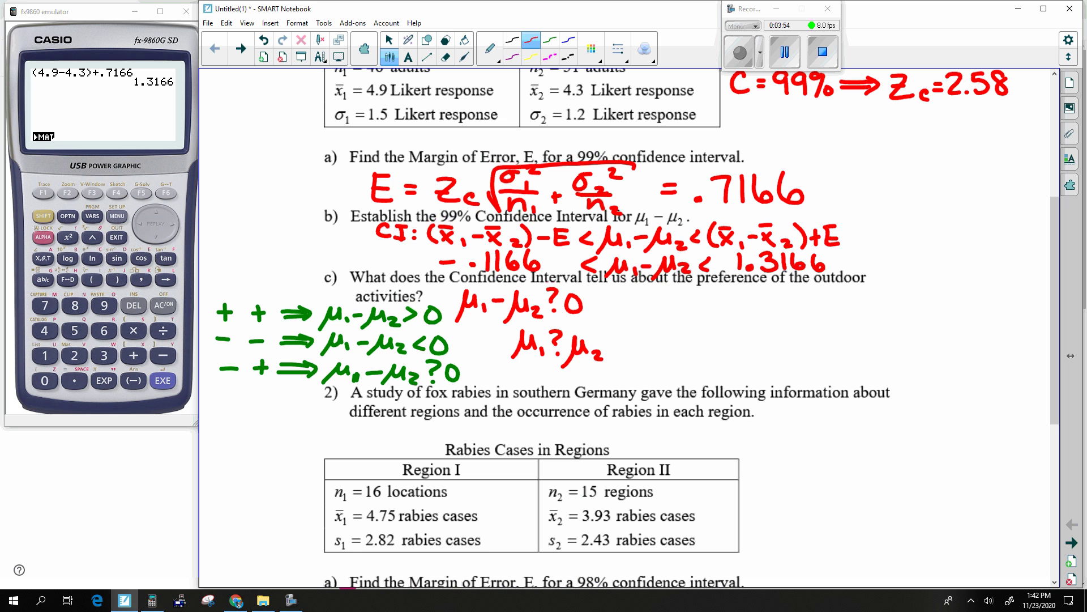